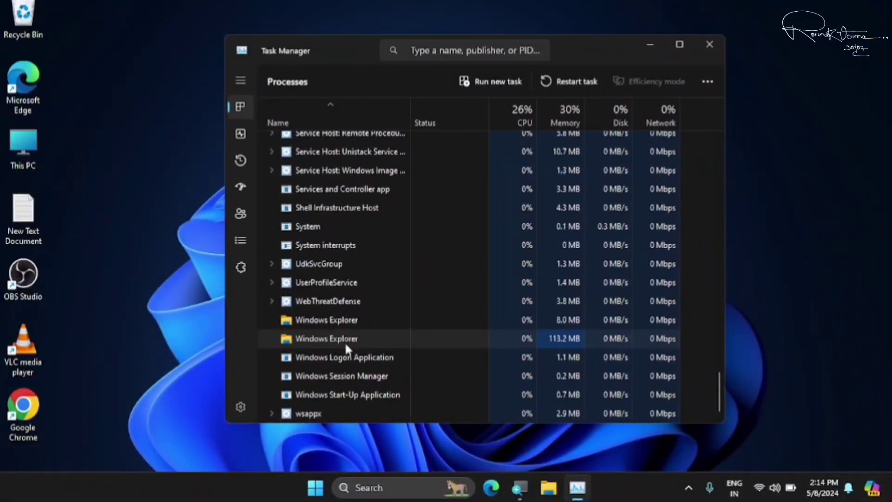
- Restart the Windows Explorer process, repeat the restart once more, and close Task Manager
right_click(344, 341)
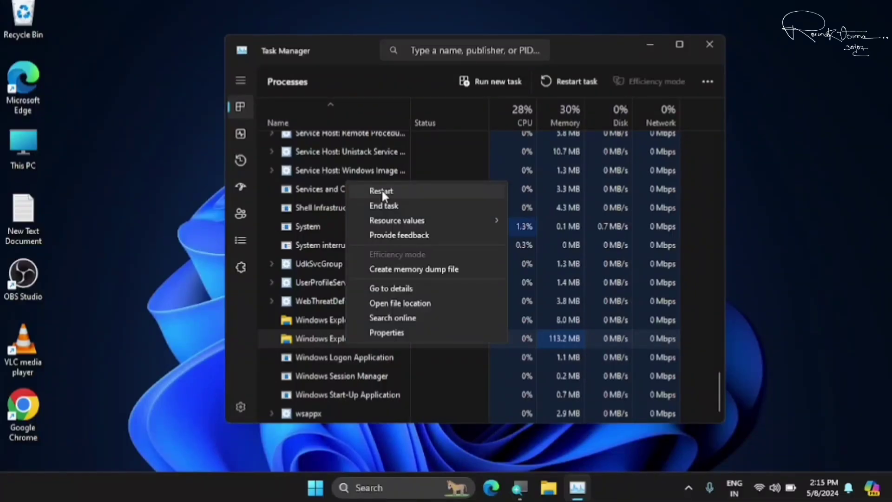
left_click(382, 191)
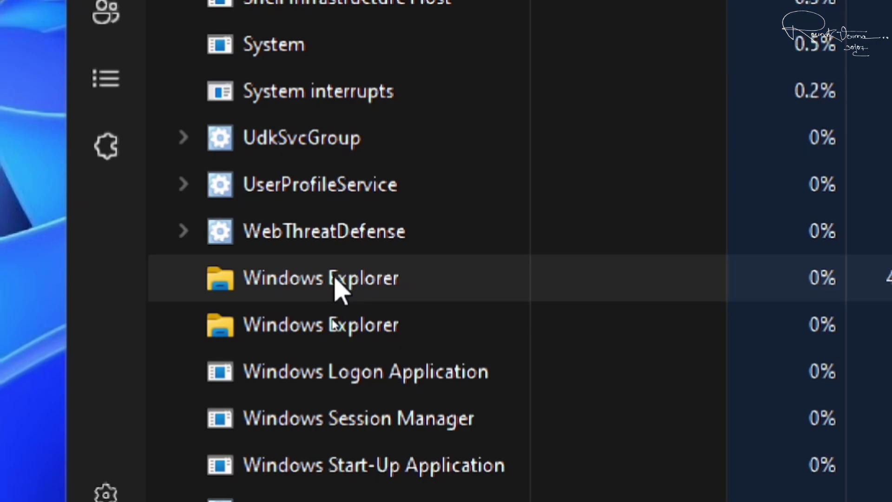
right_click(341, 291)
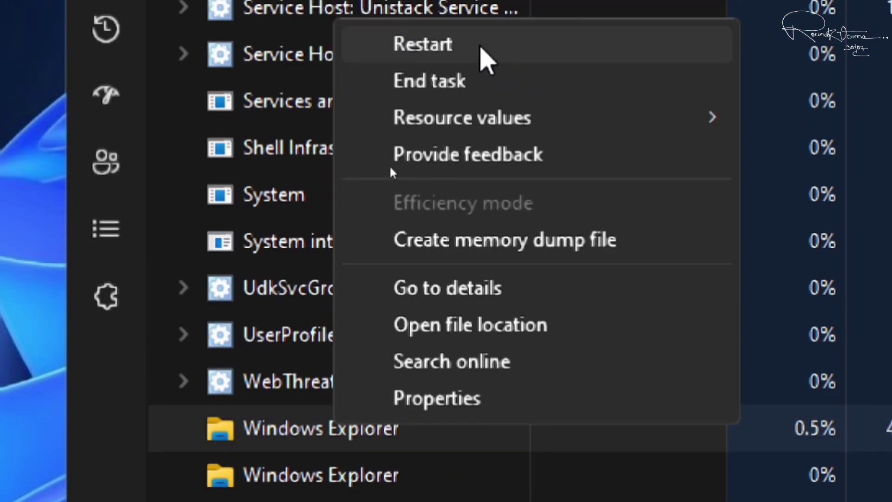
left_click(485, 45)
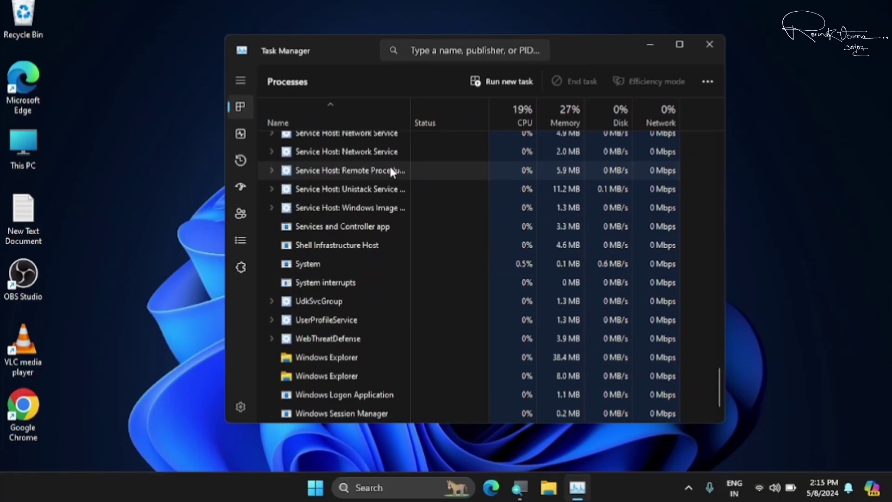
left_click(707, 44)
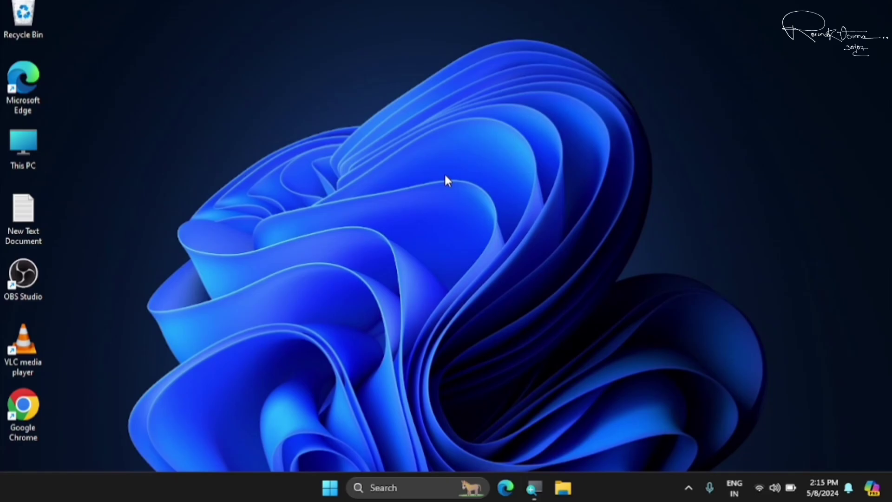
- Check for new Windows updates in the Windows Update settings, then close Settings
key("super+i")
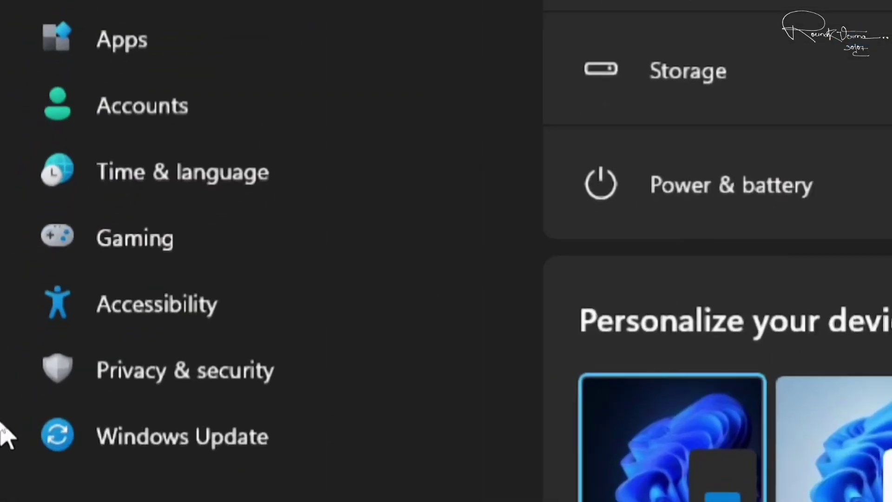
left_click(151, 437)
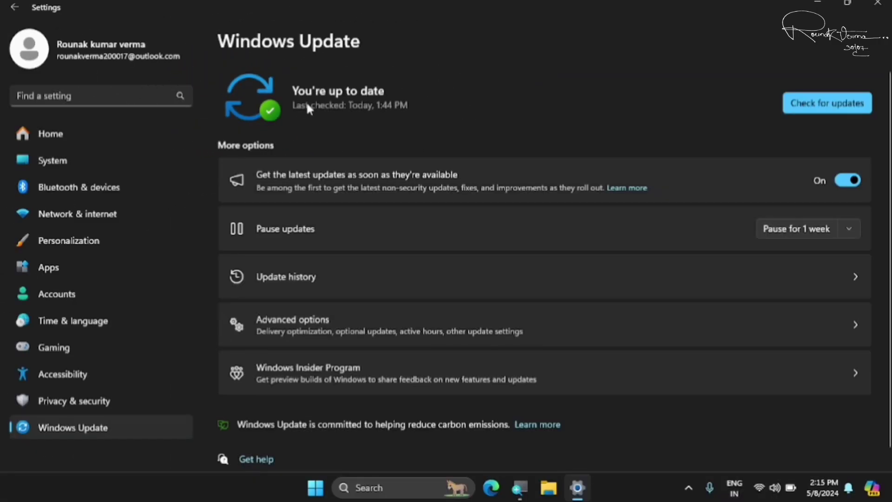
left_click(846, 108)
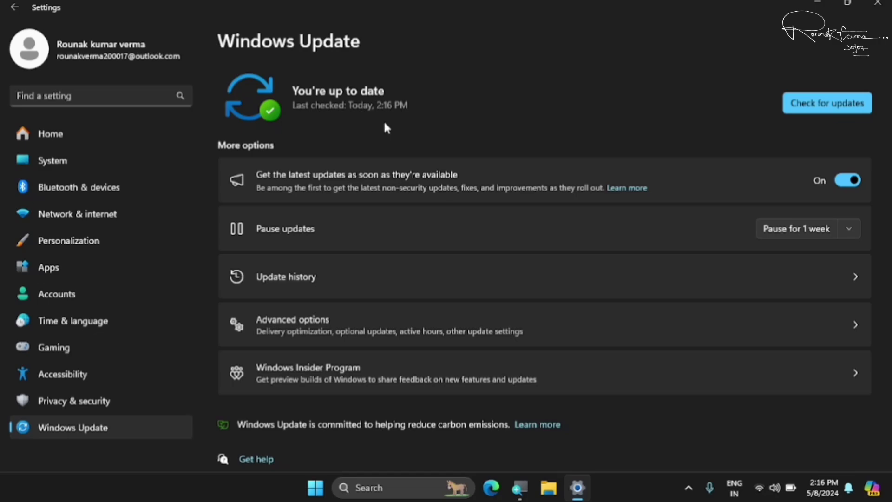
key("alt+F4")
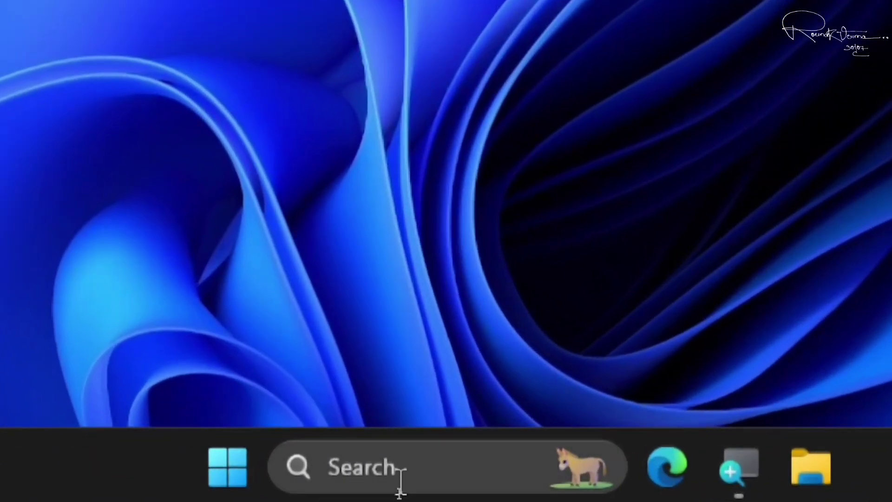
- Find Command Prompt by searching for cmd, run it as administrator, and move its window toward the middle of the desktop
left_click(401, 483)
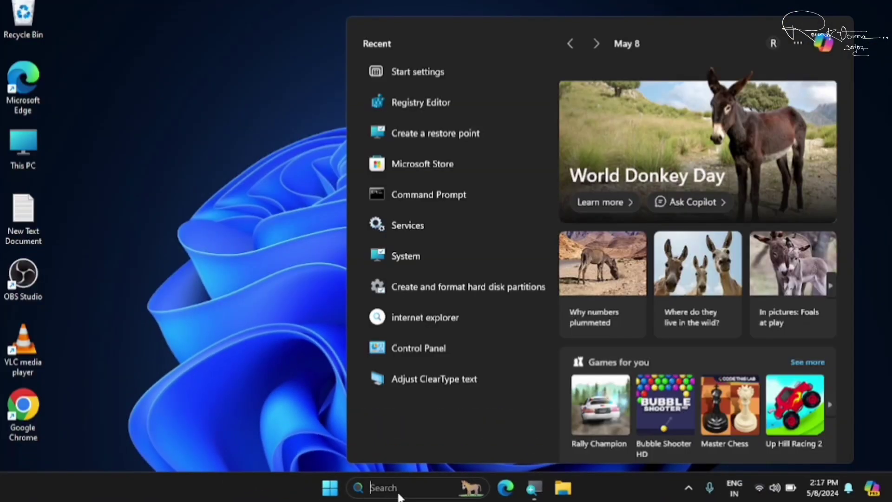
type("cmd")
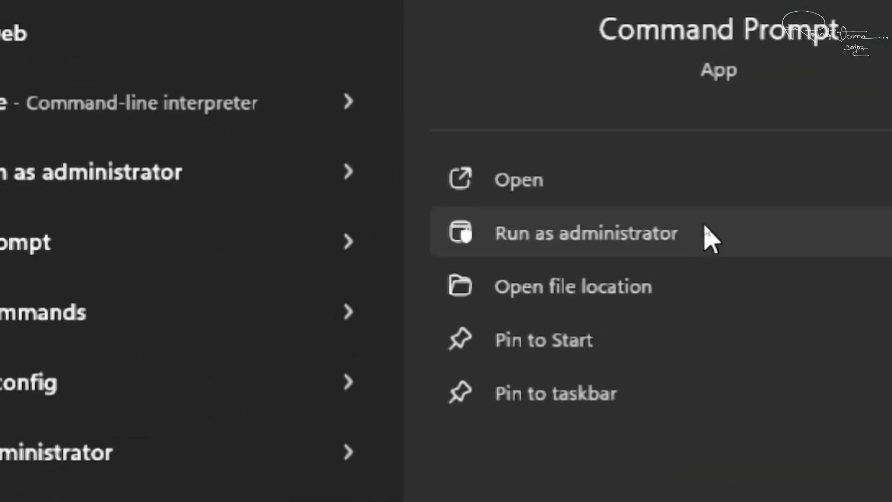
left_click(647, 238)
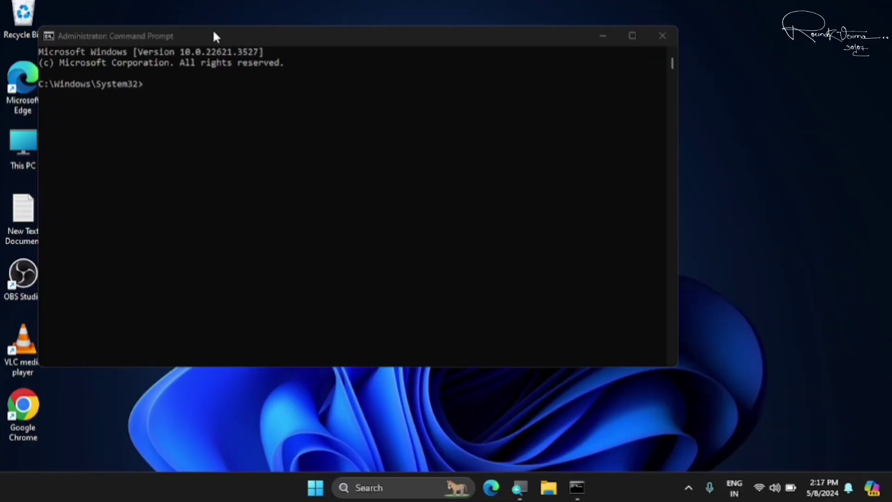
left_click_drag(210, 33, 396, 45)
- Run the system file scan with the command sfc /scannow
type("sfc")
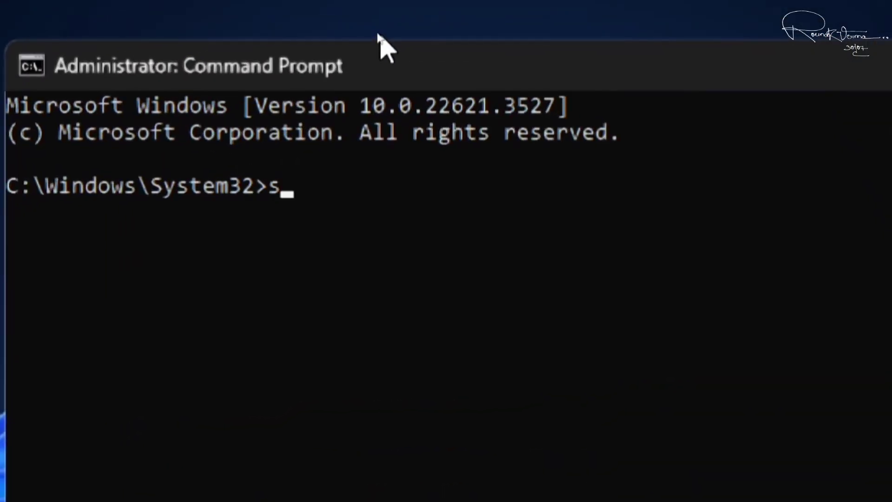
type(" /sc")
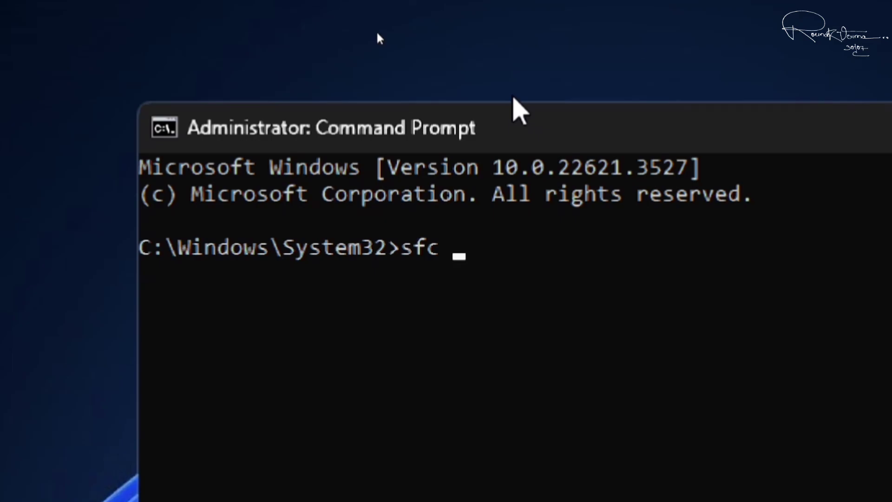
type("na")
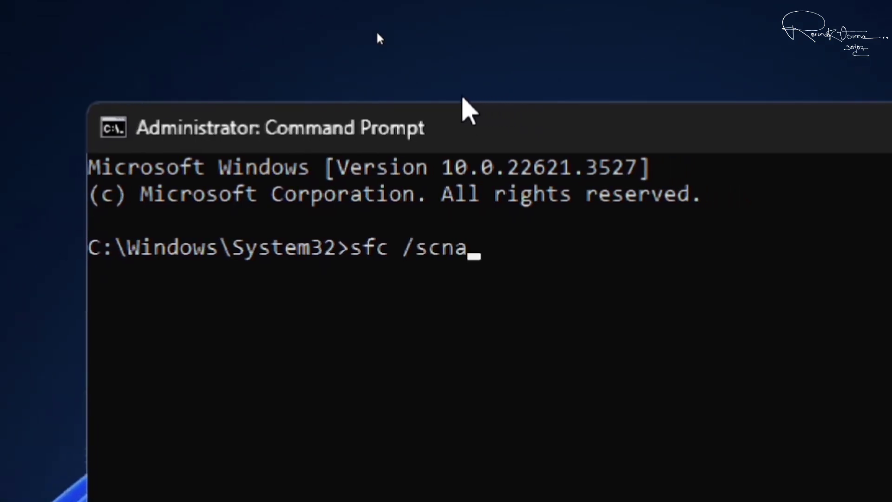
key("BackSpace")
key("BackSpace")
type("annow")
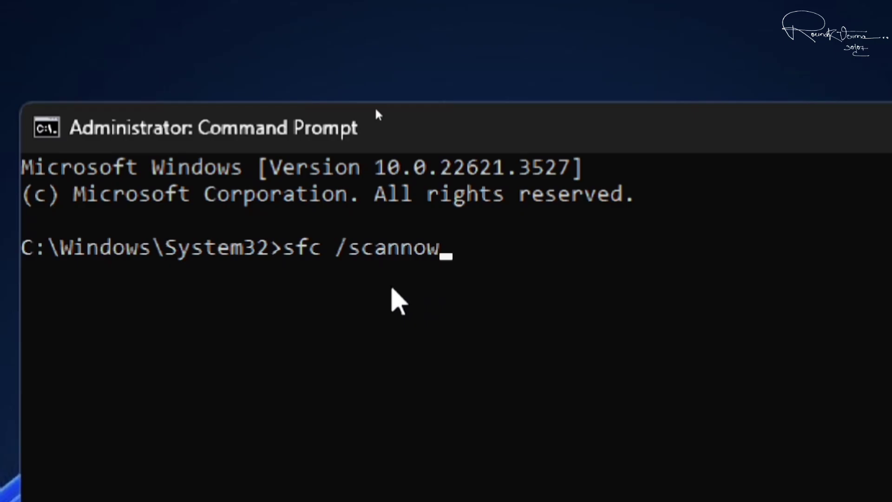
key("Return")
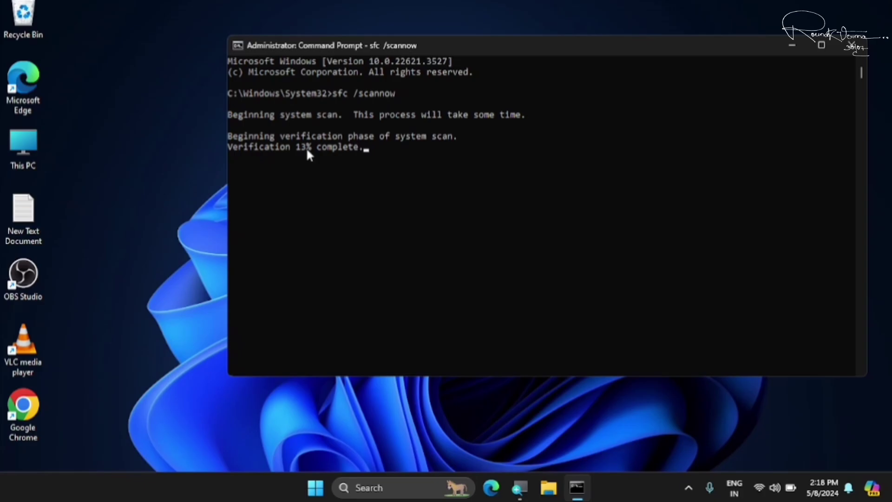
- View the computer's power options without choosing one, and check the progress of the running system scan before minimizing its window
left_click(792, 43)
left_click(316, 490)
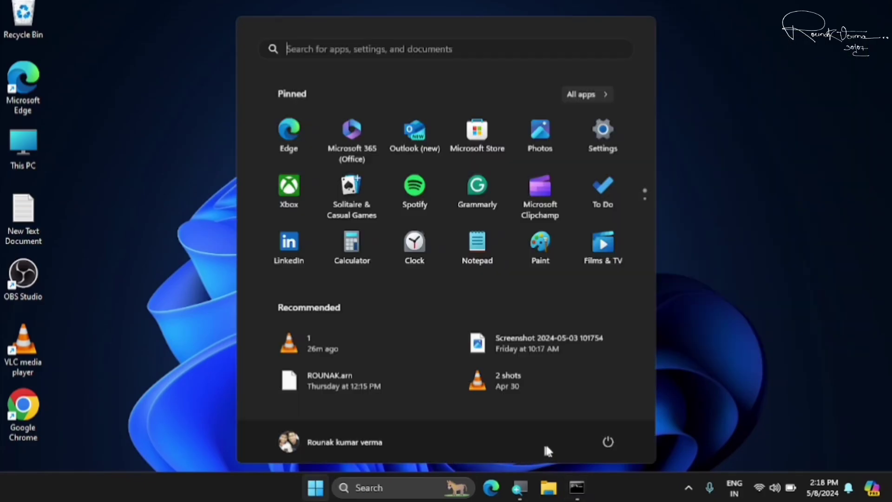
left_click(599, 453)
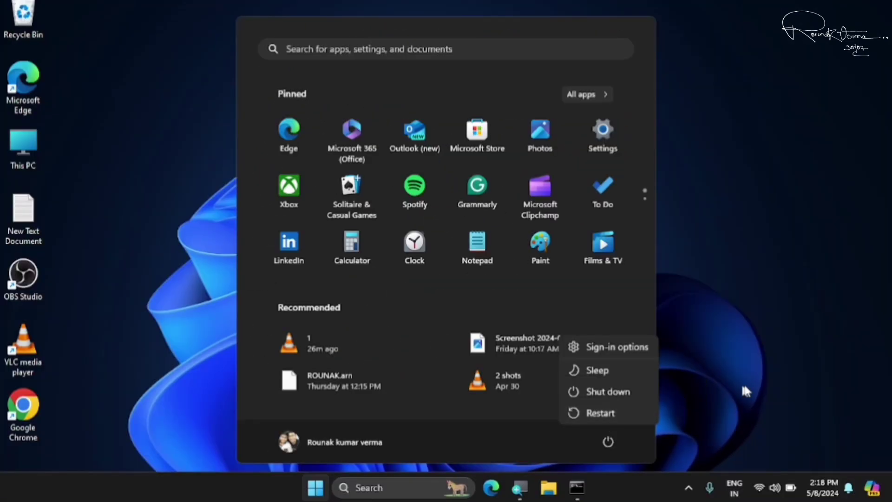
key("Escape")
left_click(760, 414)
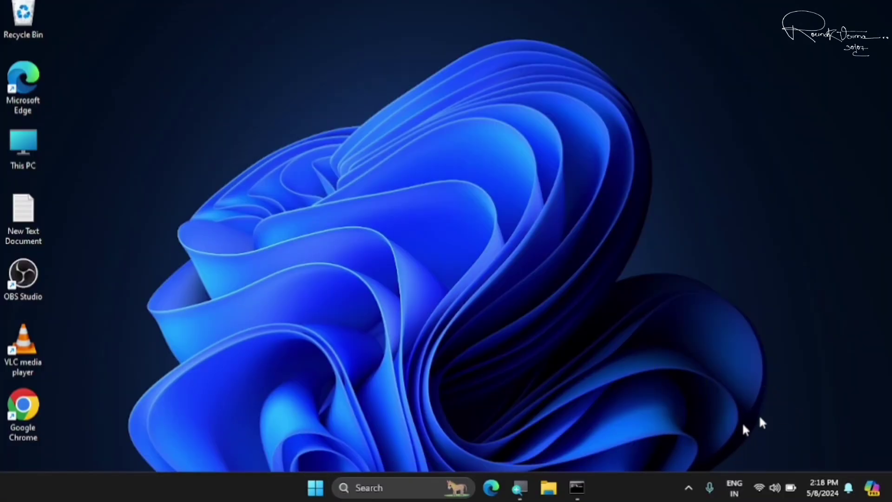
left_click(580, 479)
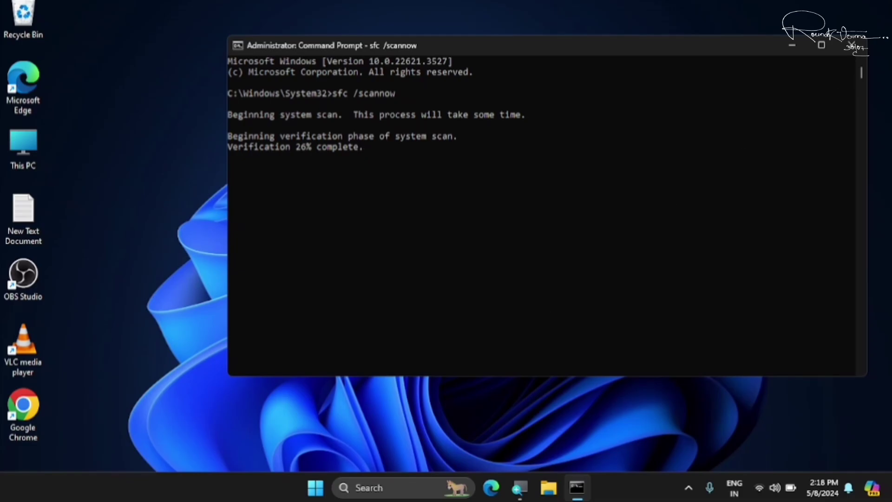
left_click(792, 46)
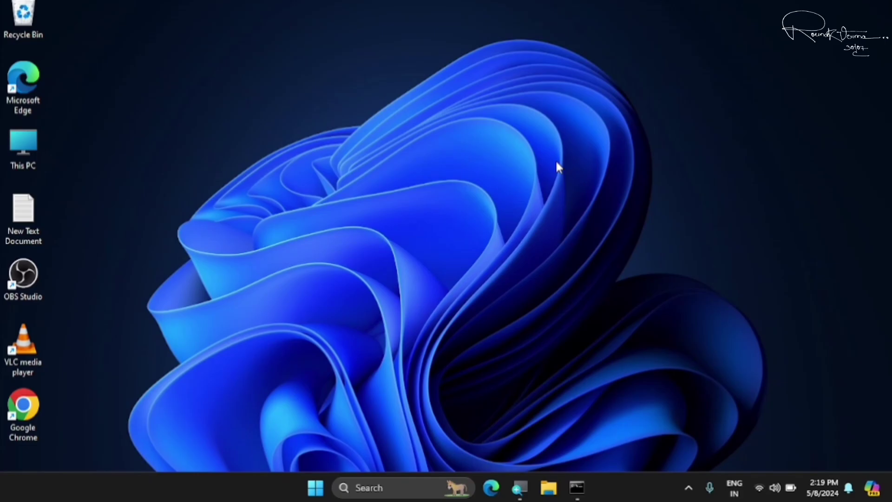
- Search Windows for reset and open the Reset this PC recovery settings
left_click(359, 488)
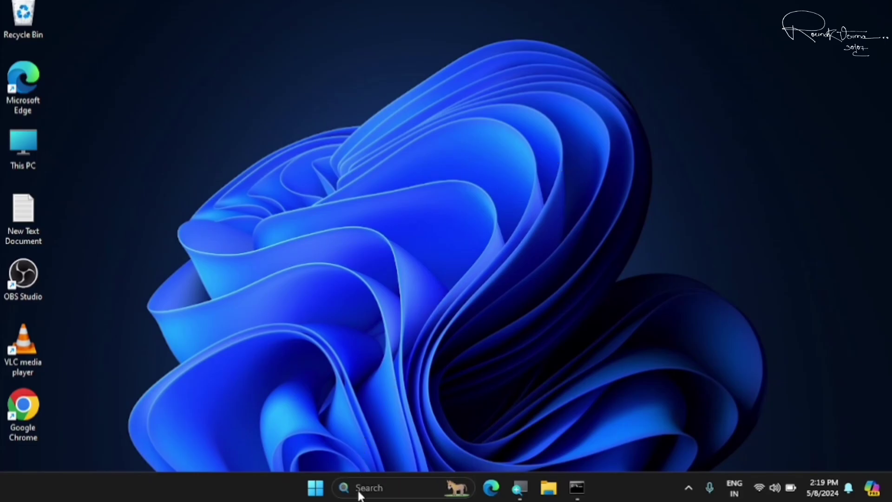
type("reset")
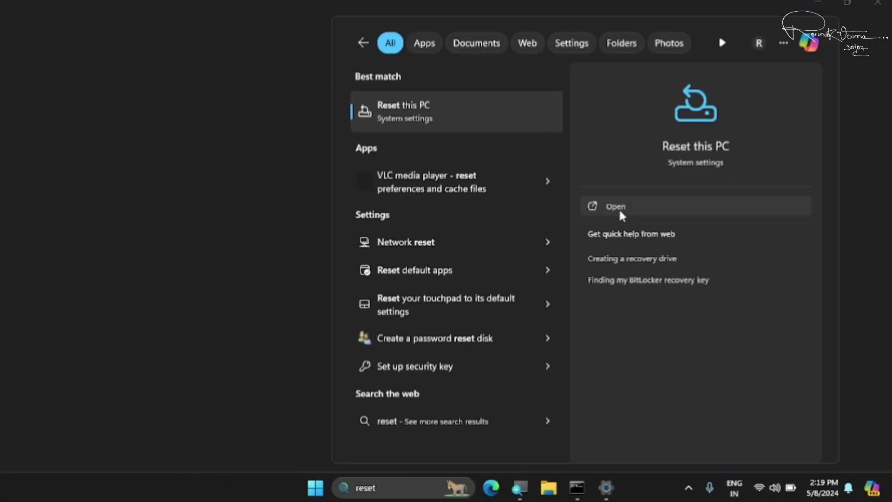
left_click(535, 263)
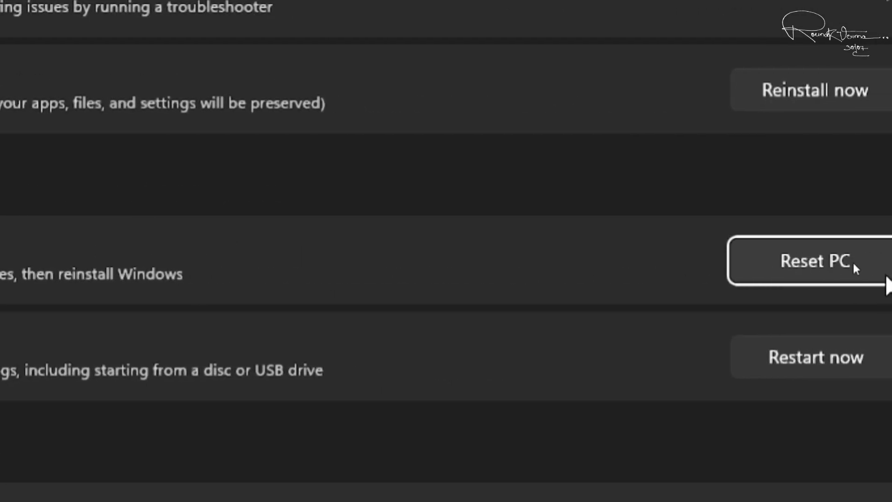
- Start resetting the PC with Keep my files and Local reinstall, and continue past the additional settings
left_click(874, 266)
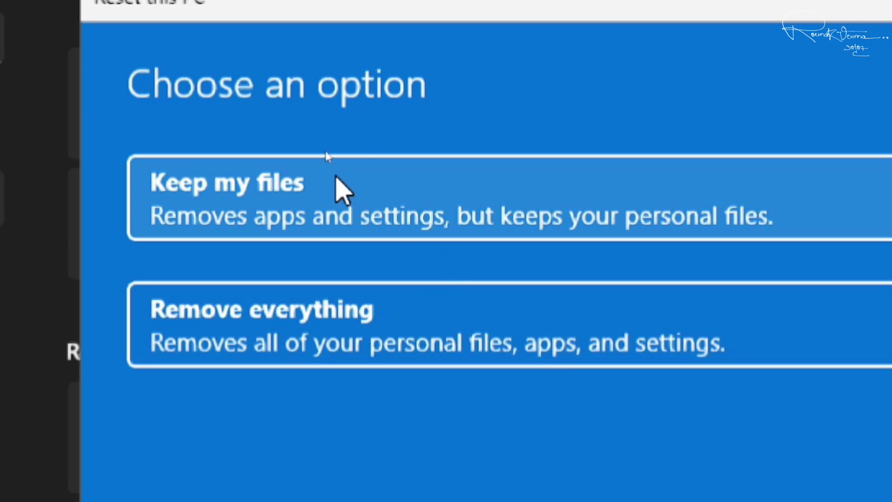
left_click(335, 183)
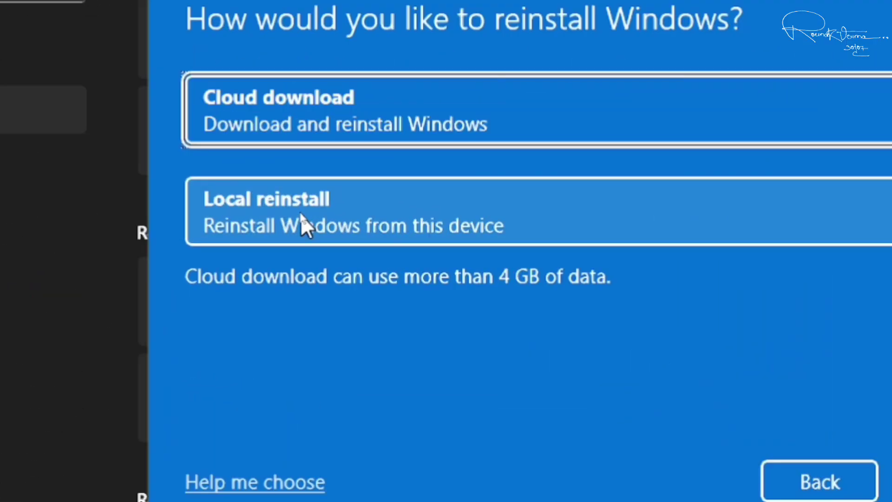
left_click(359, 230)
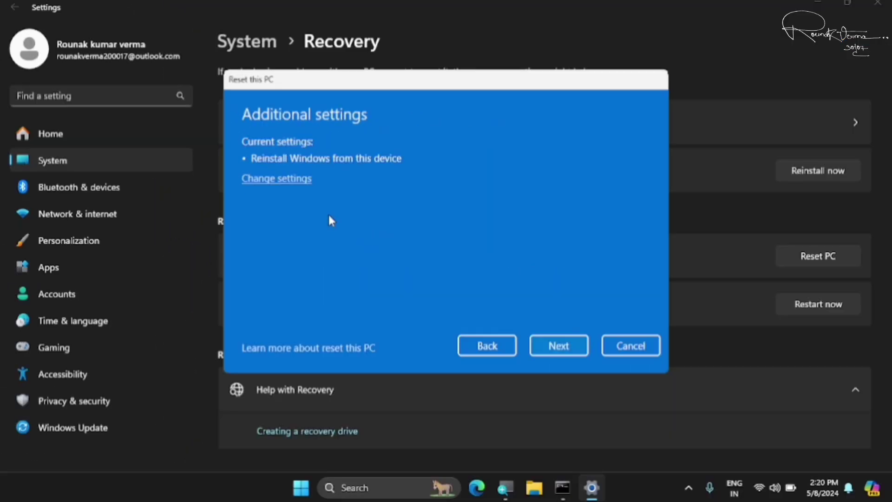
left_click(559, 345)
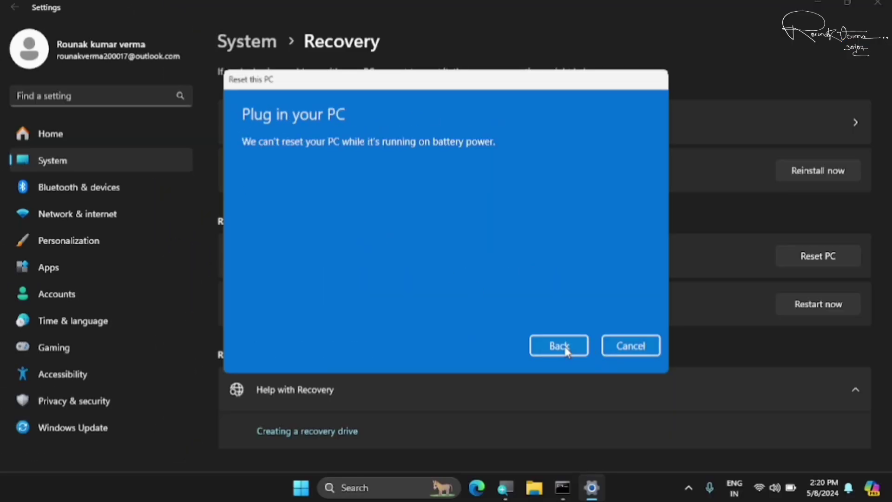